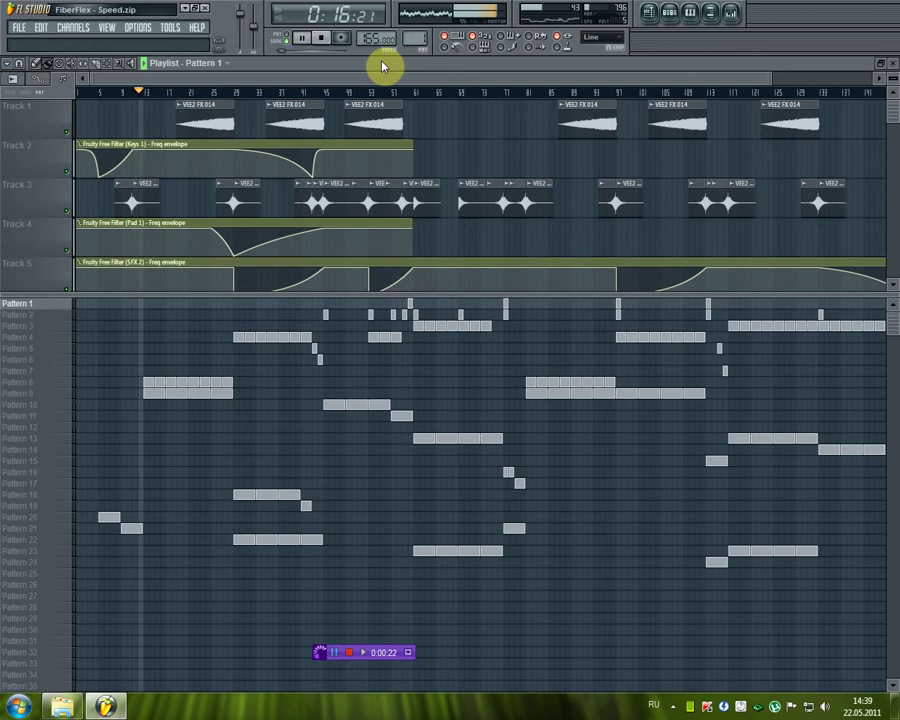
Step: Restore the playlist window and inspect the Sylenth1 #2 notes of Pattern 9 in the piano roll
double_click(381, 66)
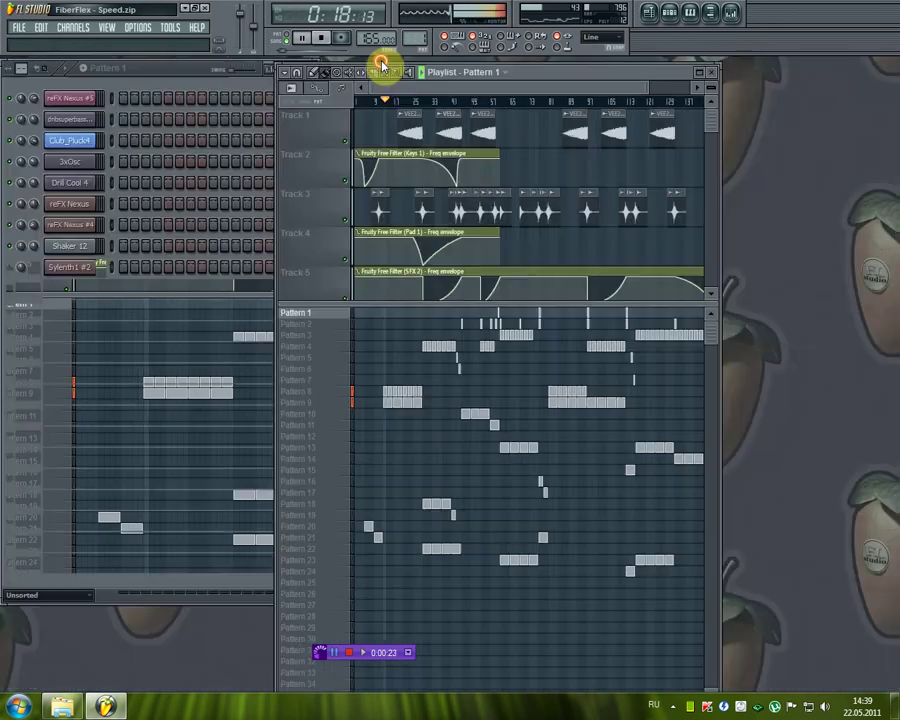
left_click(350, 406)
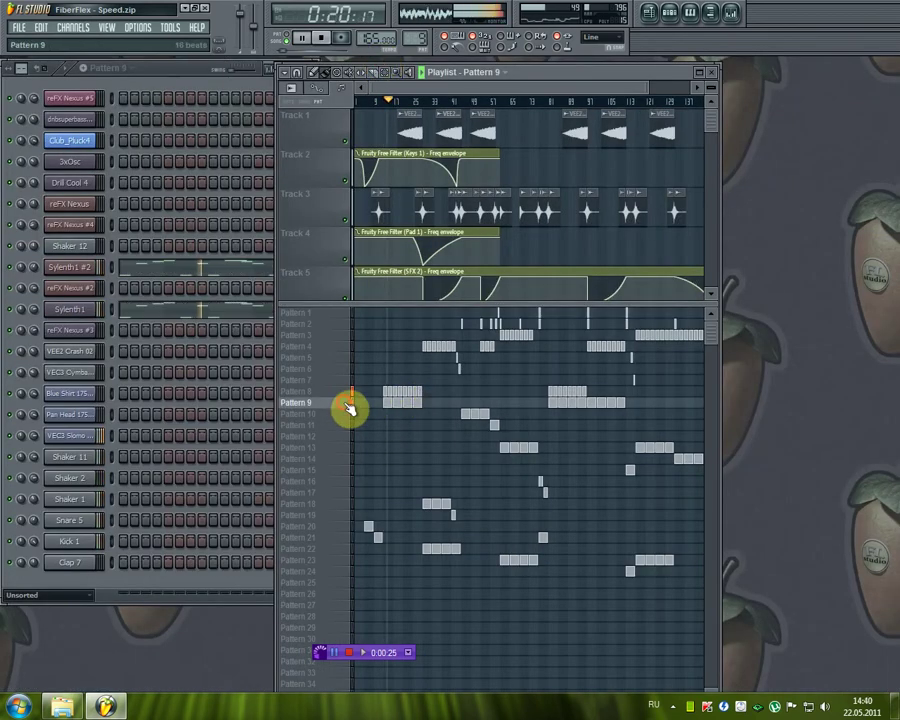
left_click(205, 86)
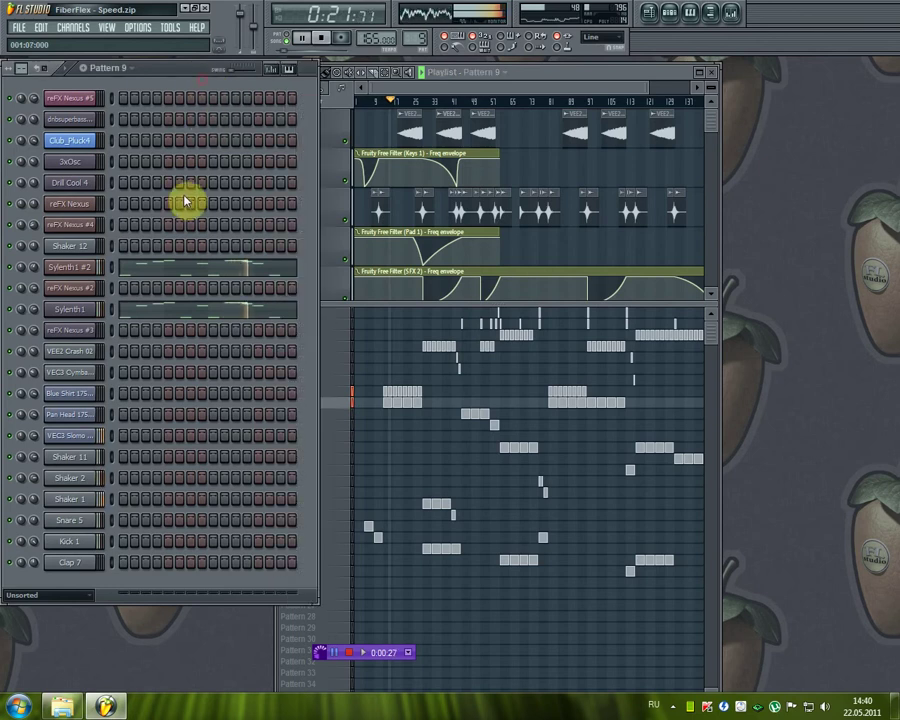
right_click(92, 273)
left_click(123, 271)
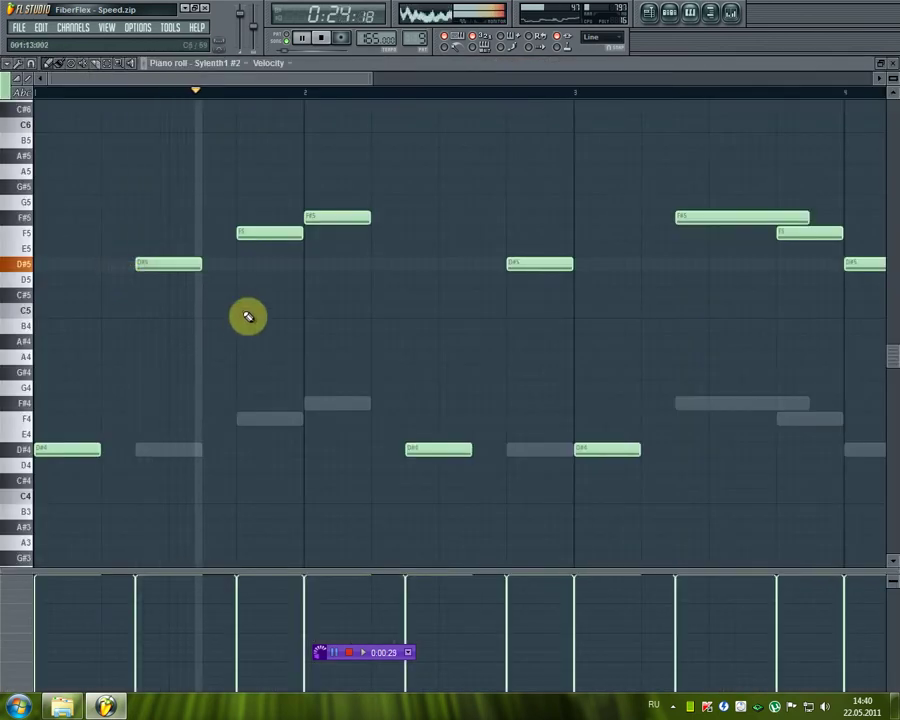
scroll(173, 116, "down", 2)
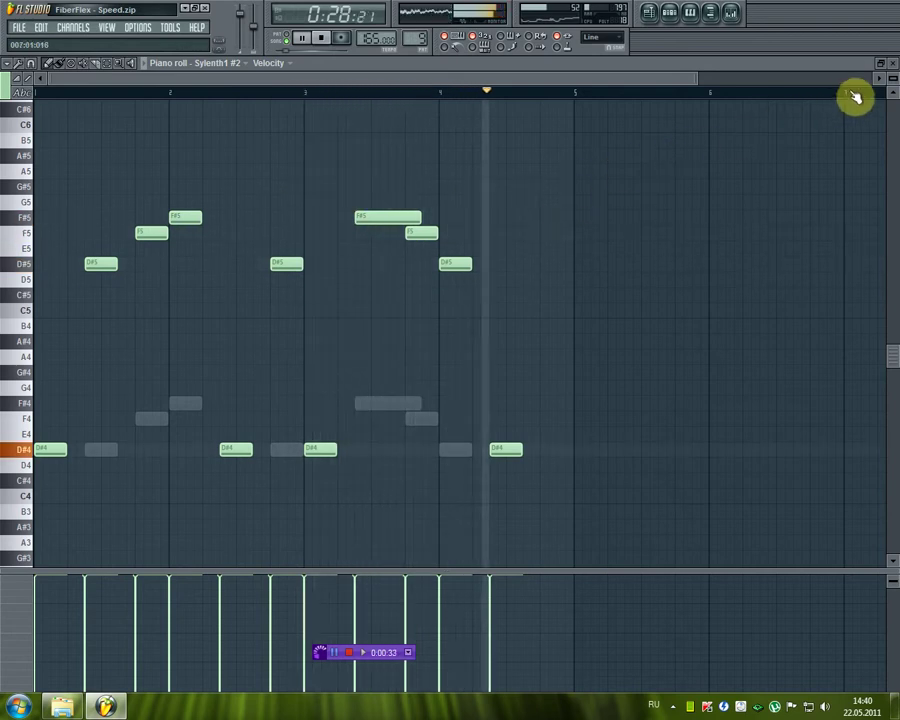
left_click(892, 63)
Step: Inspect the Sylenth1 notes of Pattern 9 in the piano roll, then close it
right_click(85, 311)
left_click(114, 311)
scroll(220, 337, "down", 6)
scroll(290, 331, "up", 1)
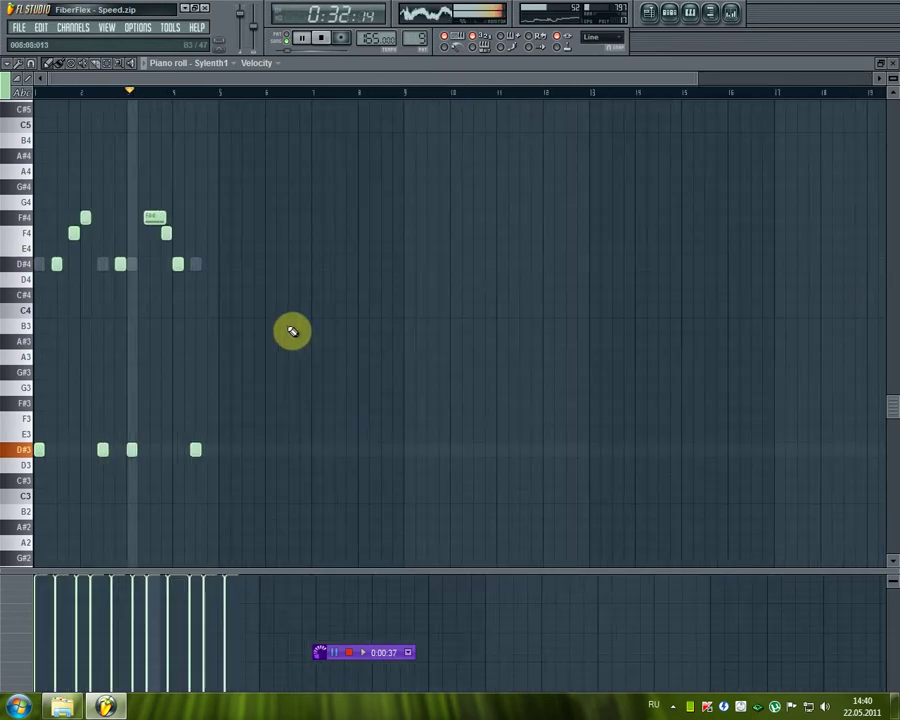
scroll(292, 331, "up", 3)
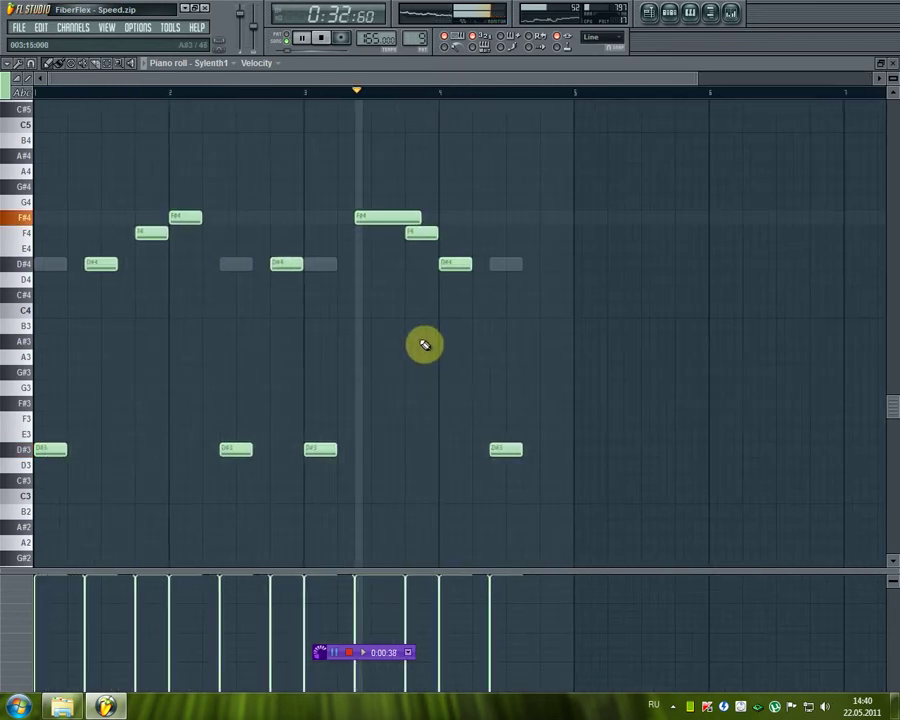
left_click(892, 64)
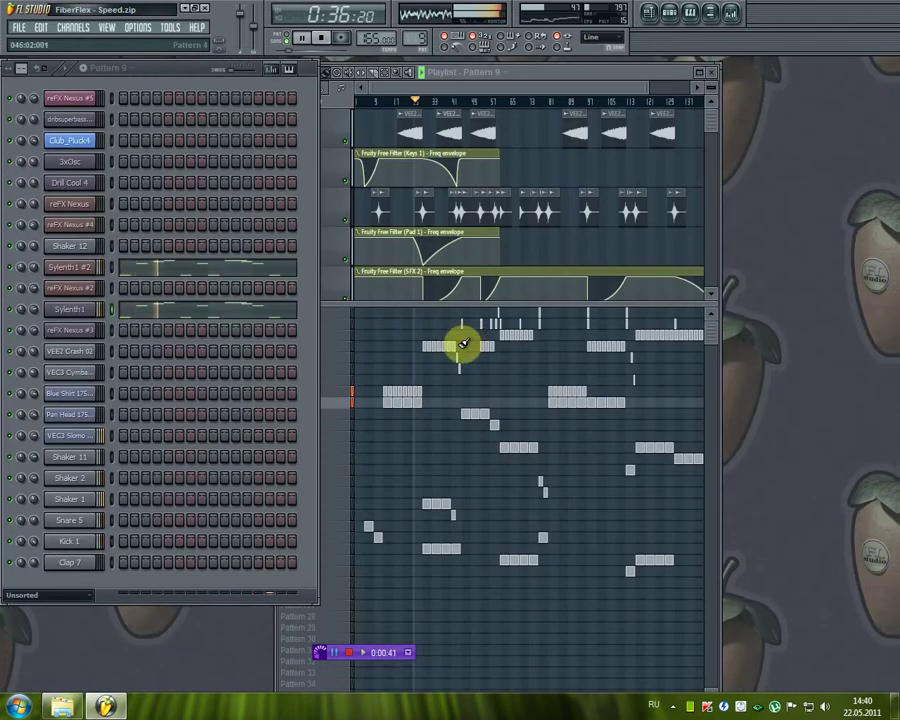
Step: Show Pattern 18's channels, then inspect the reFX Nexus notes of Pattern 22 in the piano roll
left_click(345, 508)
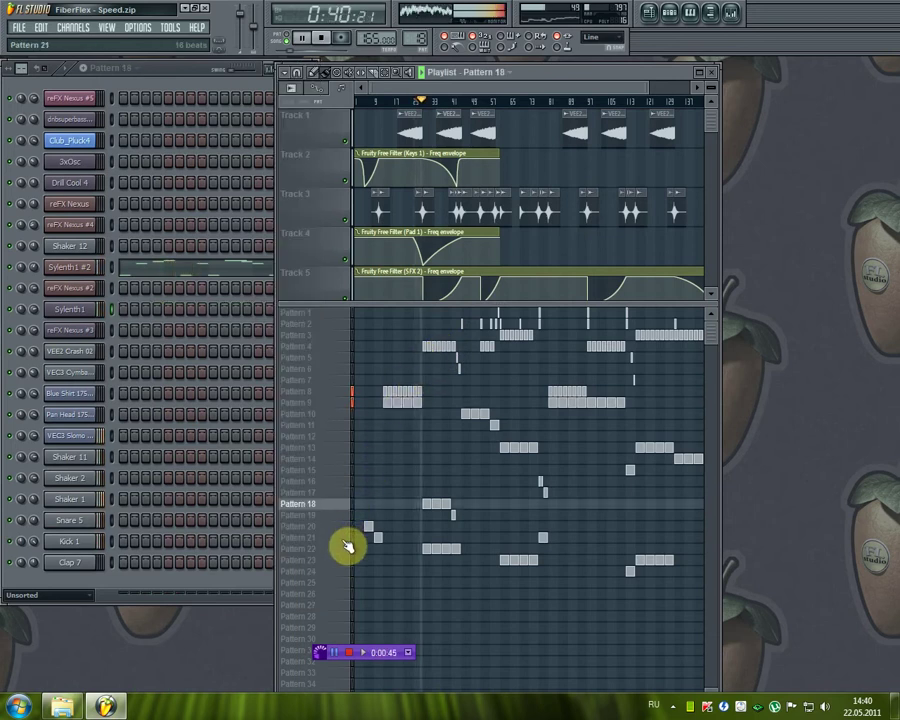
left_click(345, 550)
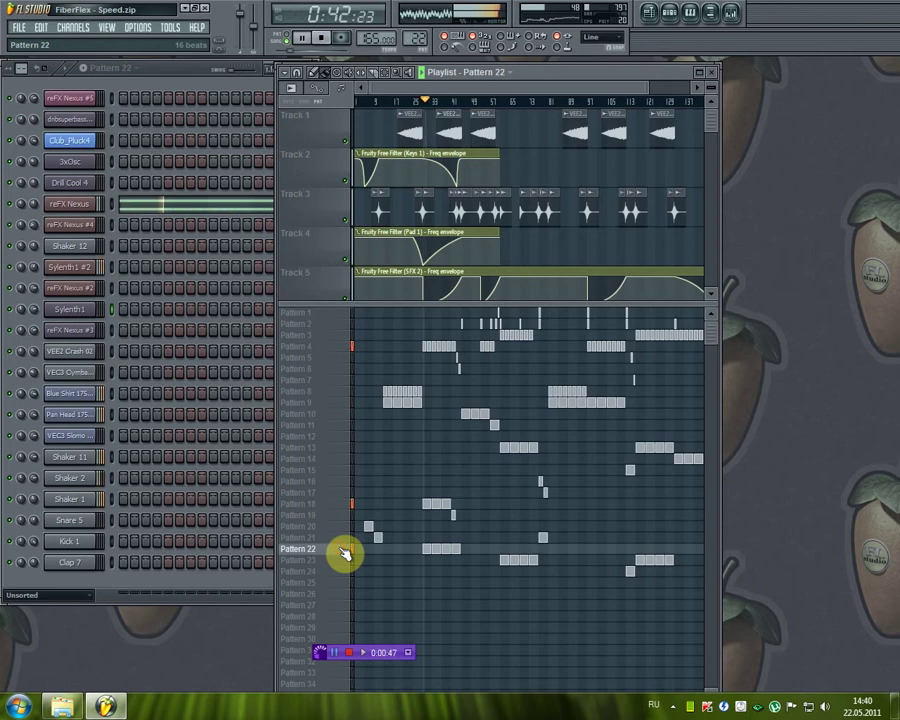
right_click(112, 206)
left_click(140, 215)
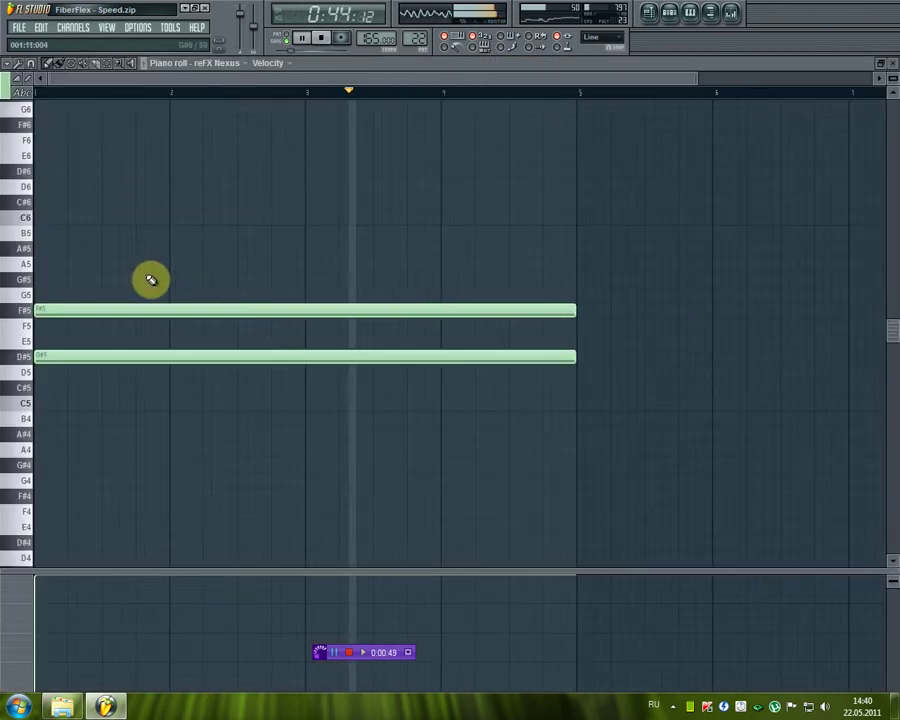
left_click(893, 67)
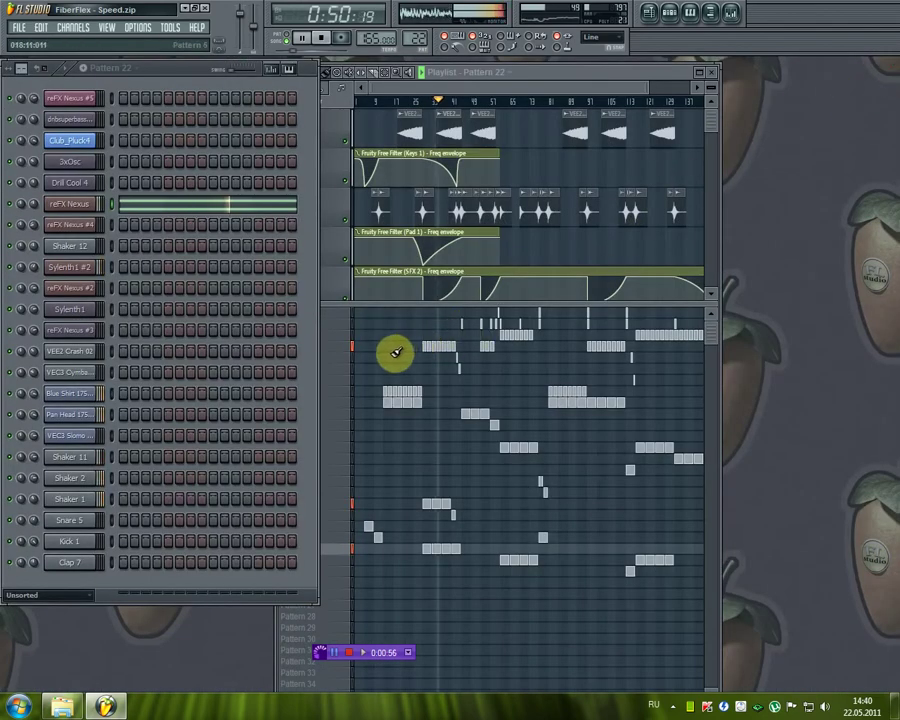
Step: Show the percussion and shaker sequence of Pattern 4 in the step sequencer
left_click(346, 350)
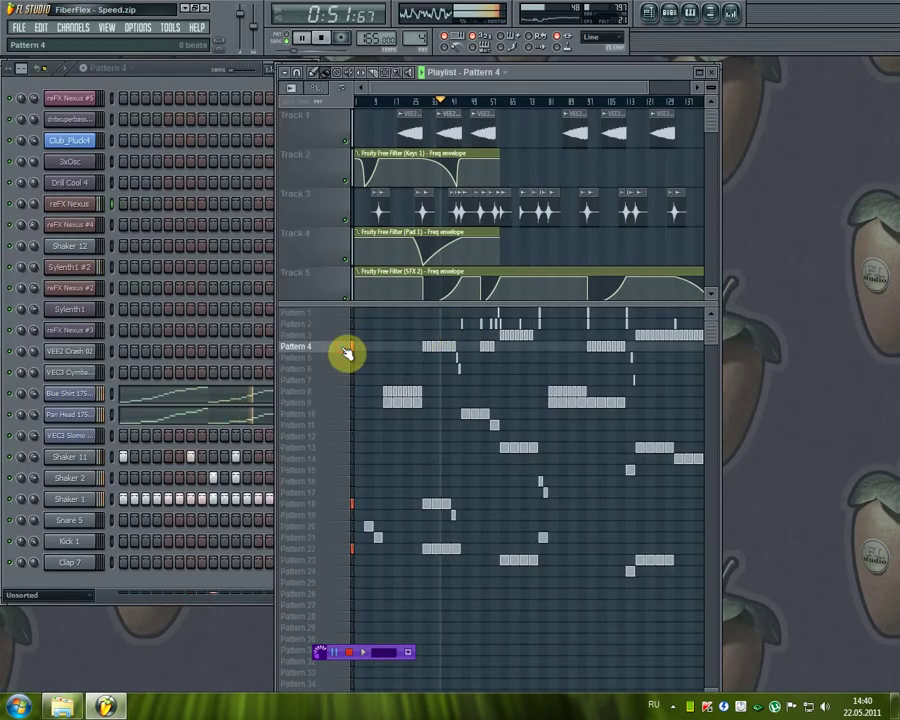
left_click(228, 88)
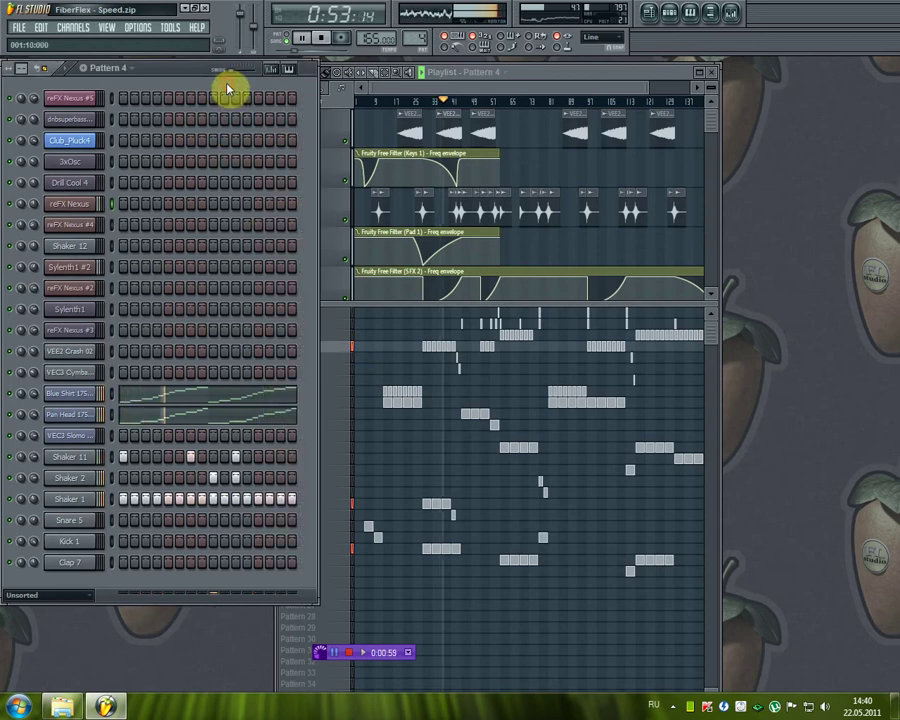
left_click(520, 82)
Step: Show Pattern 10's channels and view the channel settings of Club_Pluck4 and the dnbsuperbass channel
left_click(336, 415)
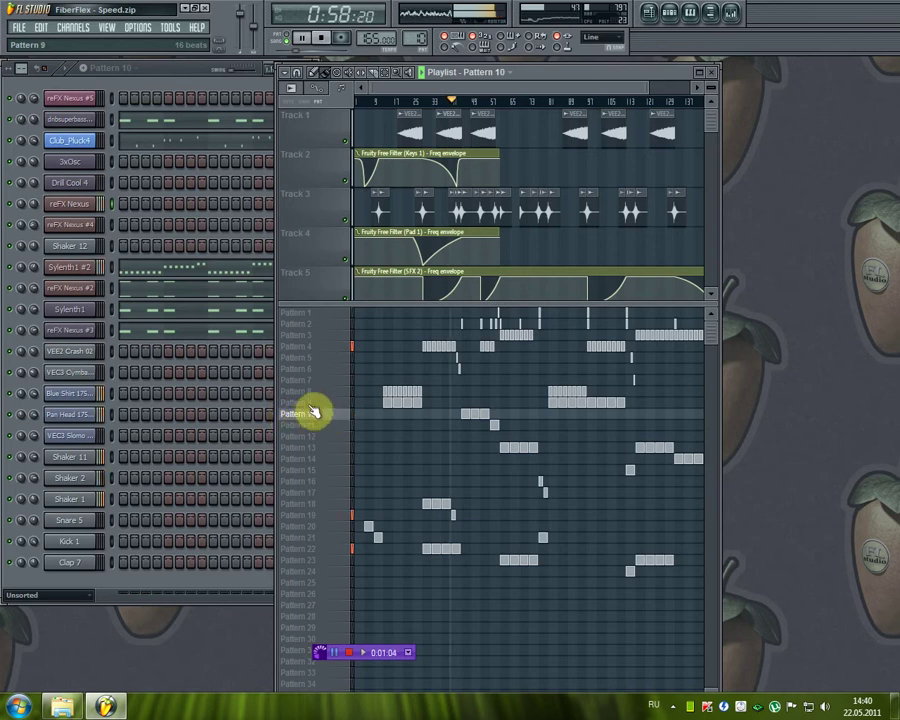
left_click(221, 88)
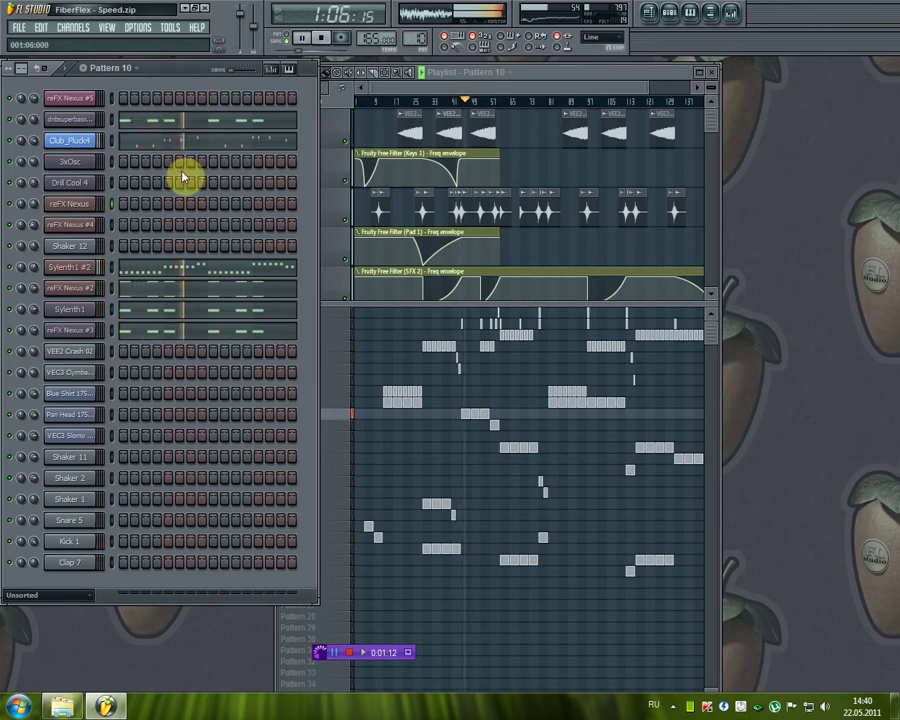
left_click(93, 145)
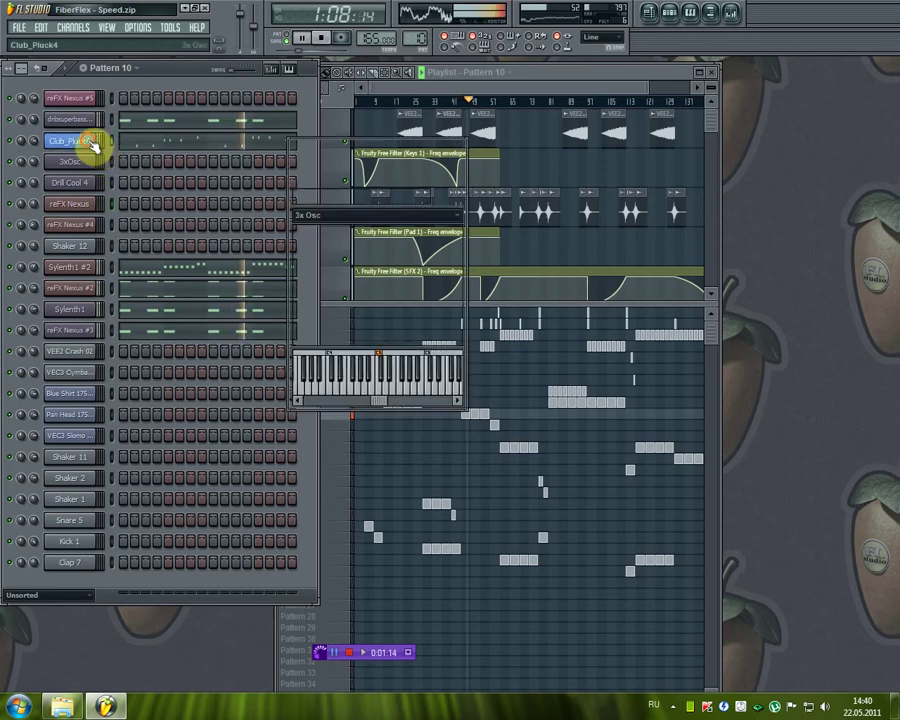
left_click(455, 146)
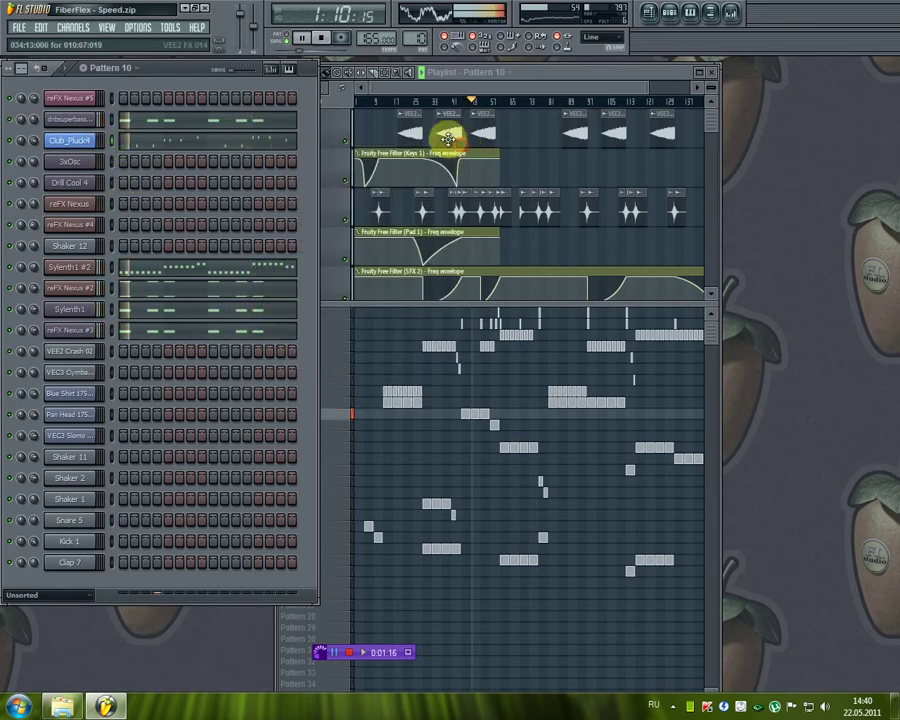
left_click(80, 121)
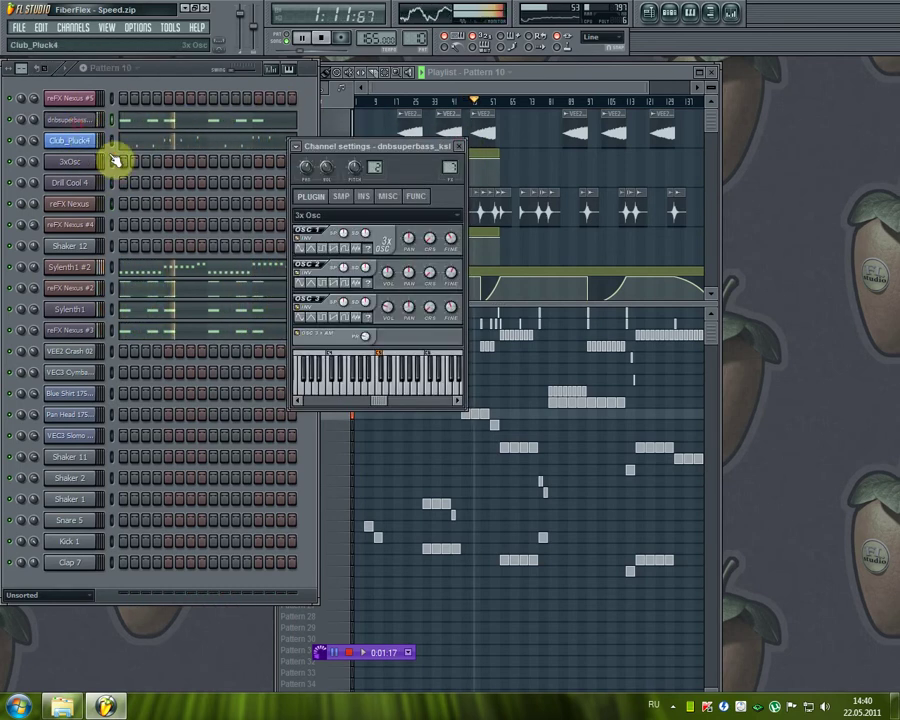
left_click(462, 148)
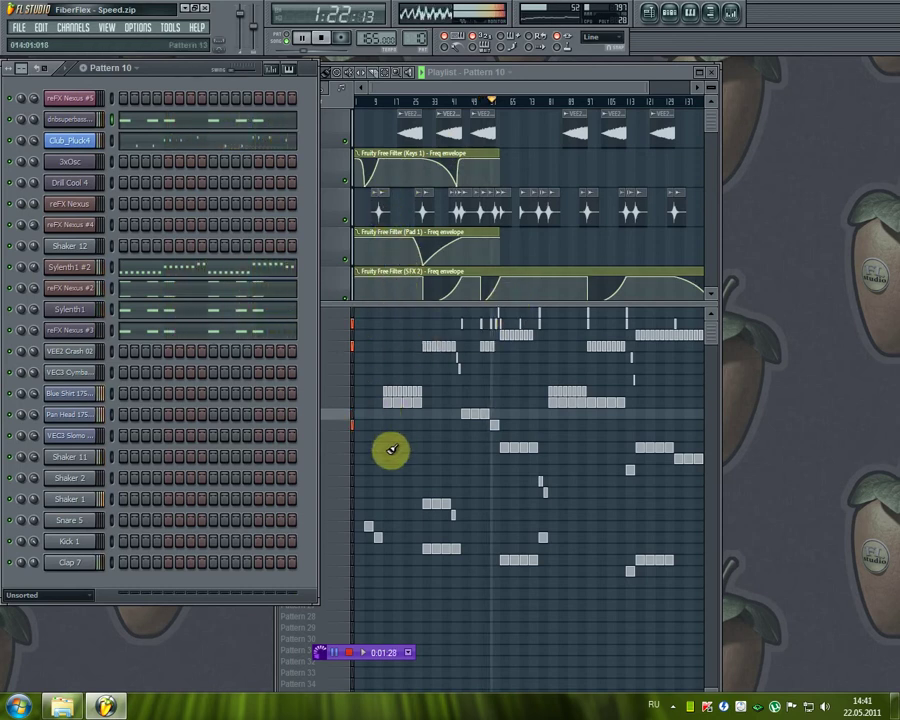
Step: Show the drum sequence of Pattern 3 and the melodic channels of Pattern 13 in the step sequencer
left_click(348, 335)
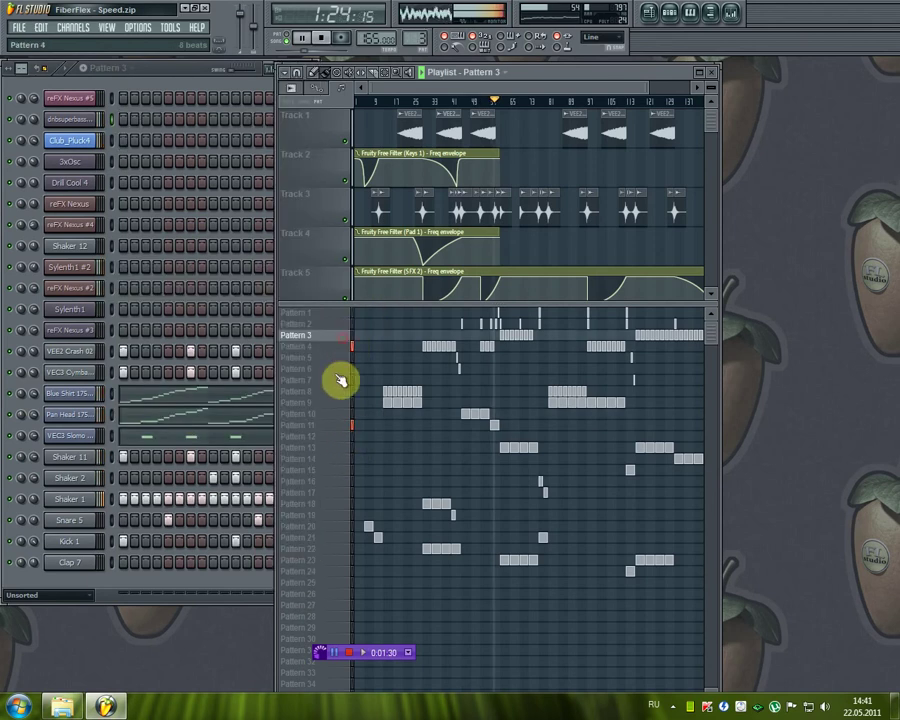
left_click(343, 453)
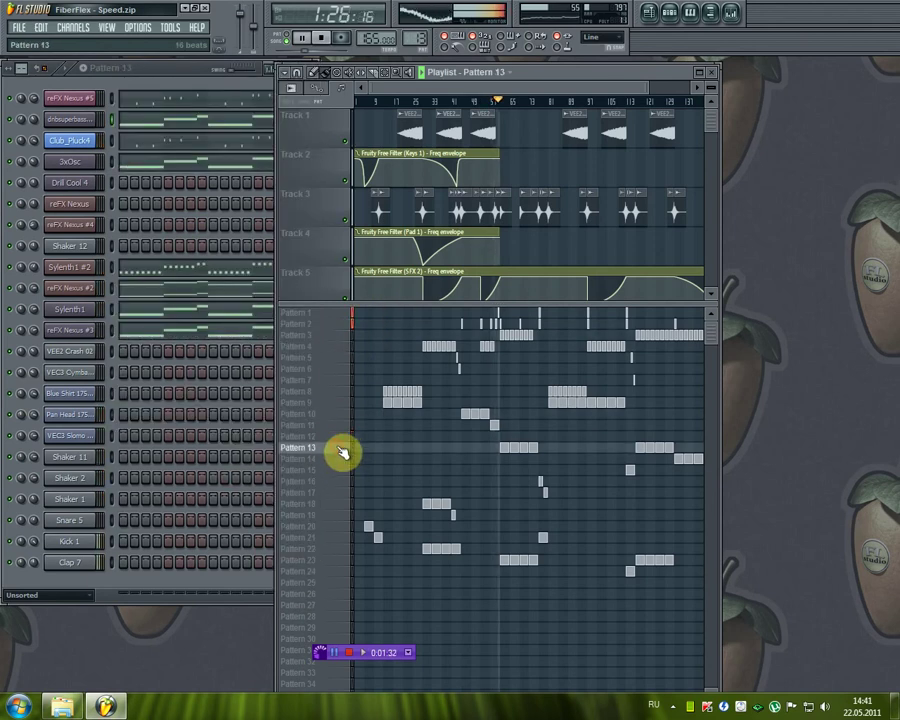
left_click(210, 85)
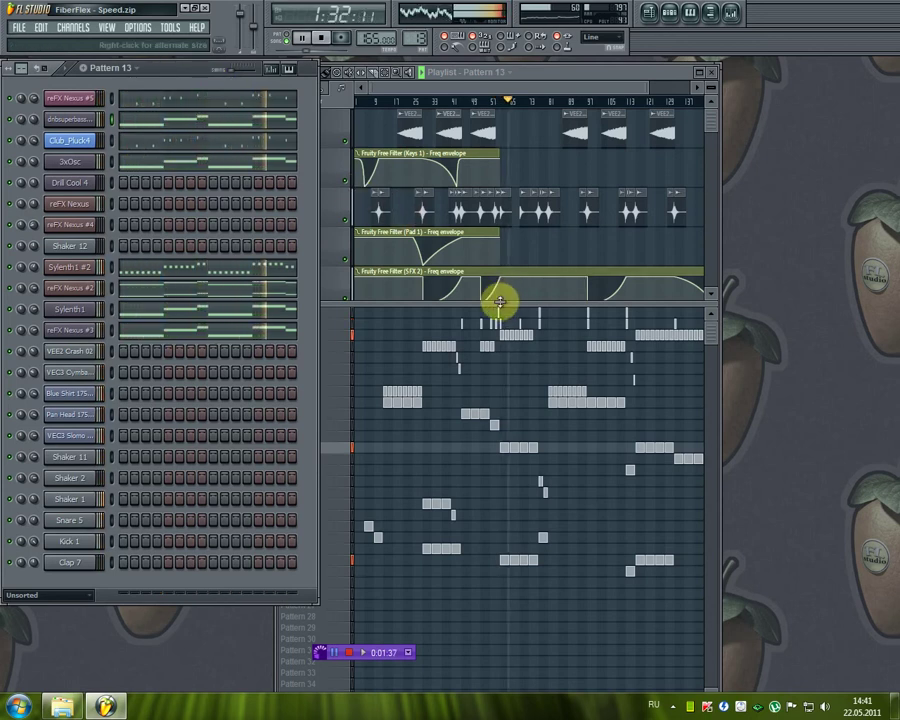
Step: Maximize the playlist and enlarge its clip area to show Tracks 1 through 7
mouse_move(499, 301)
left_mouse_down()
mouse_move(498, 380)
mouse_move(516, 295)
left_mouse_up()
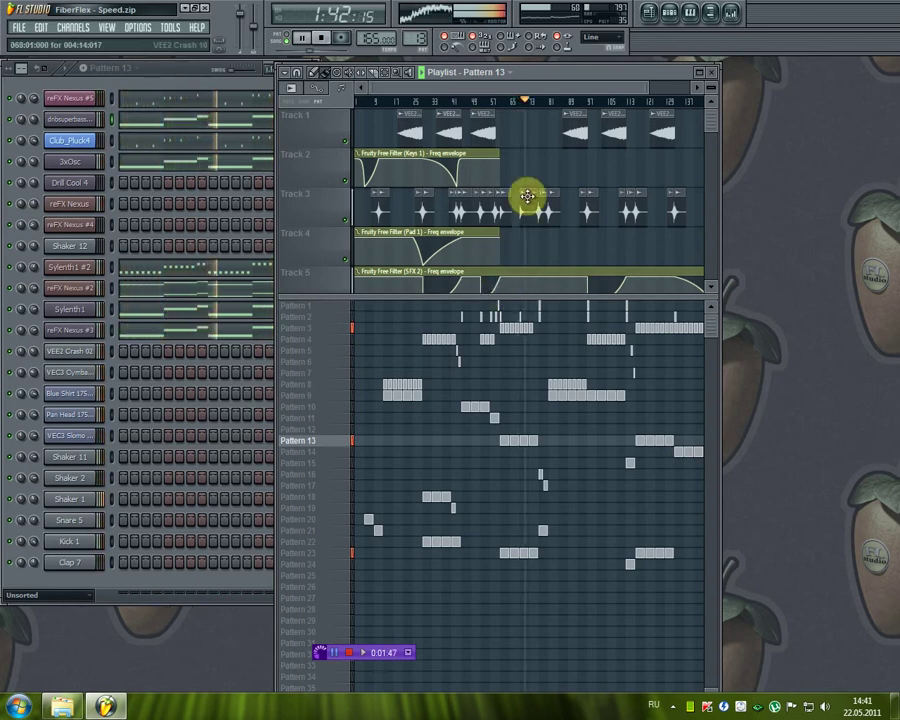
mouse_move(466, 161)
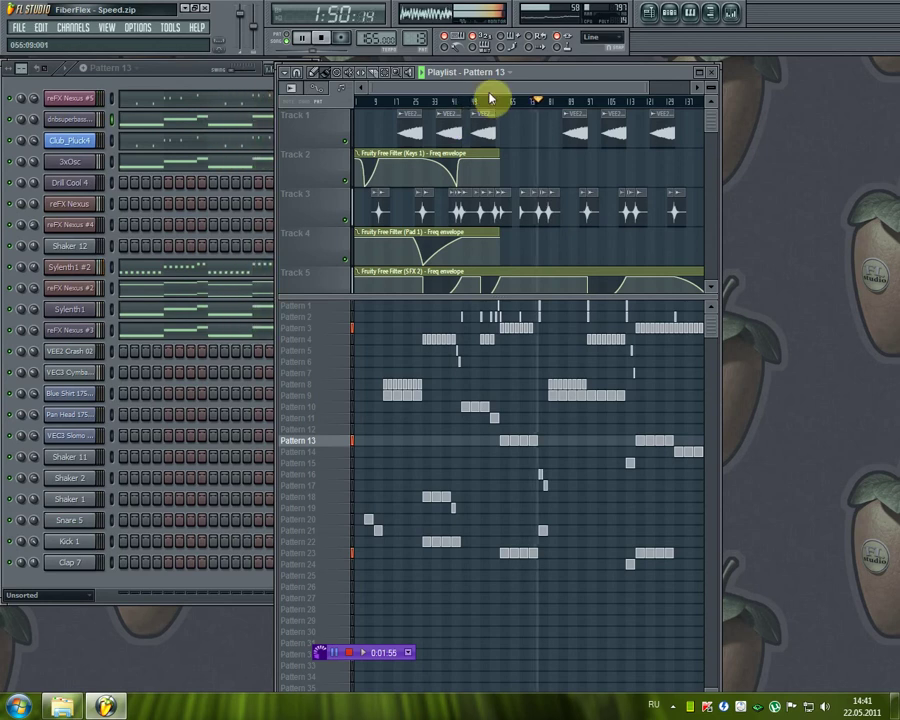
double_click(587, 74)
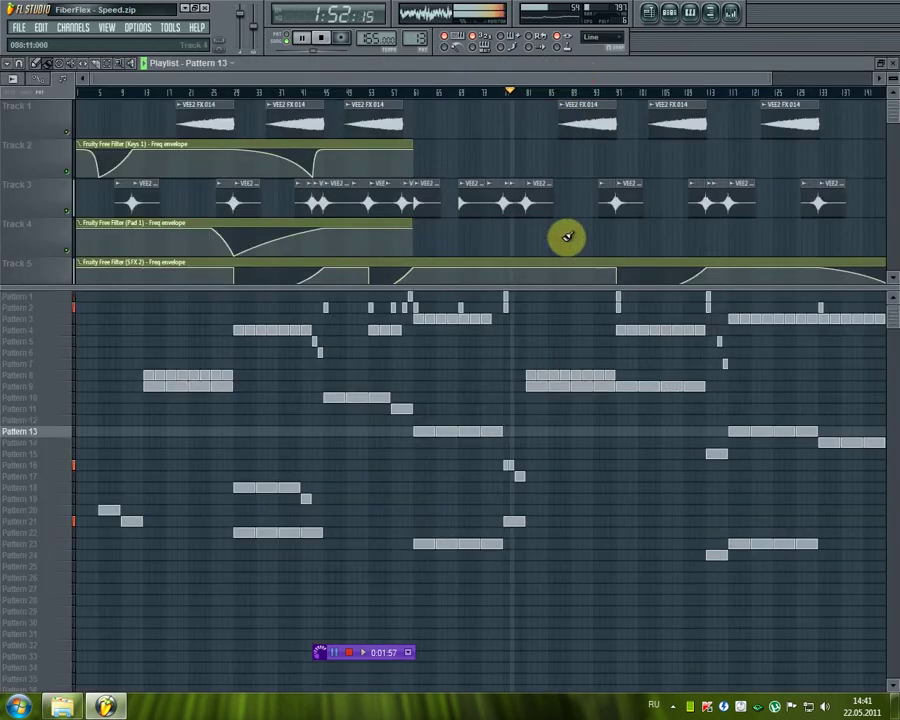
left_click_drag(542, 285, 553, 376)
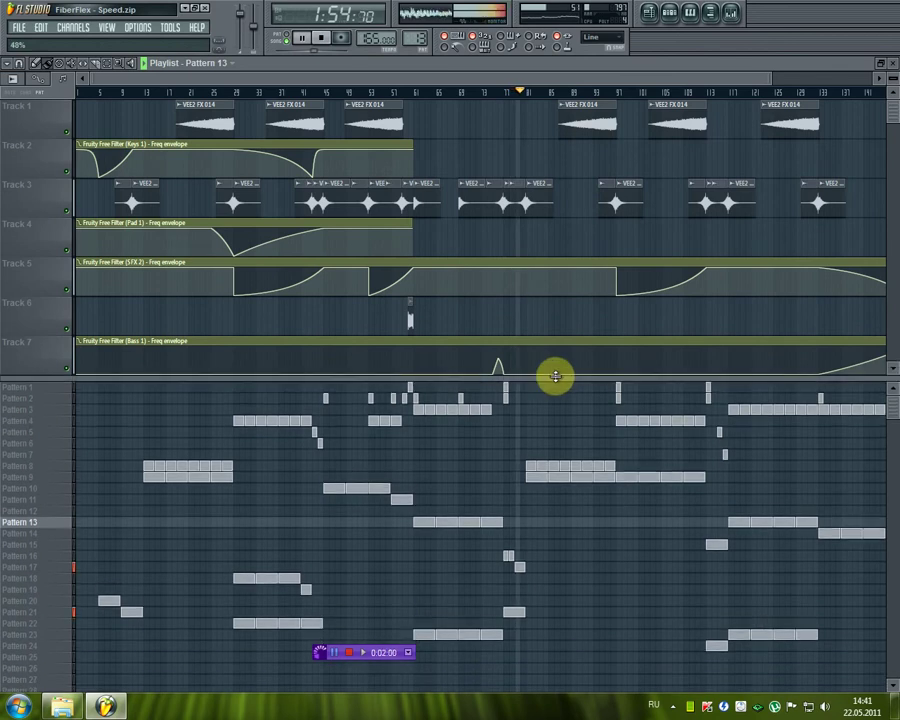
Step: Restore the playlist window, show Pattern 9's channels, and bring the song's later bars and the start of Track 8 into view
double_click(566, 64)
left_click(340, 486)
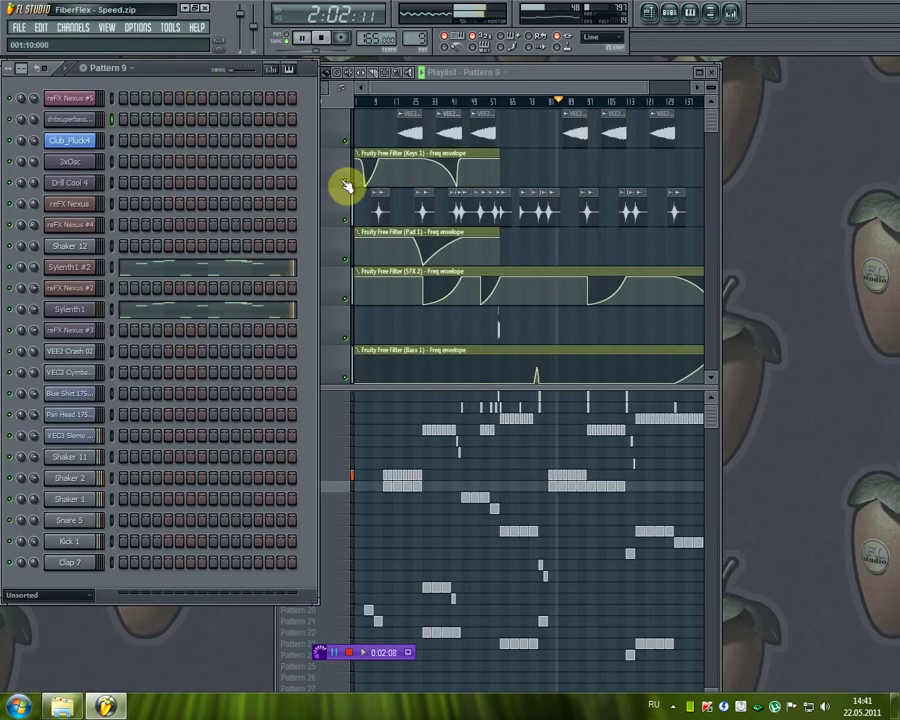
left_click_drag(585, 90, 658, 86)
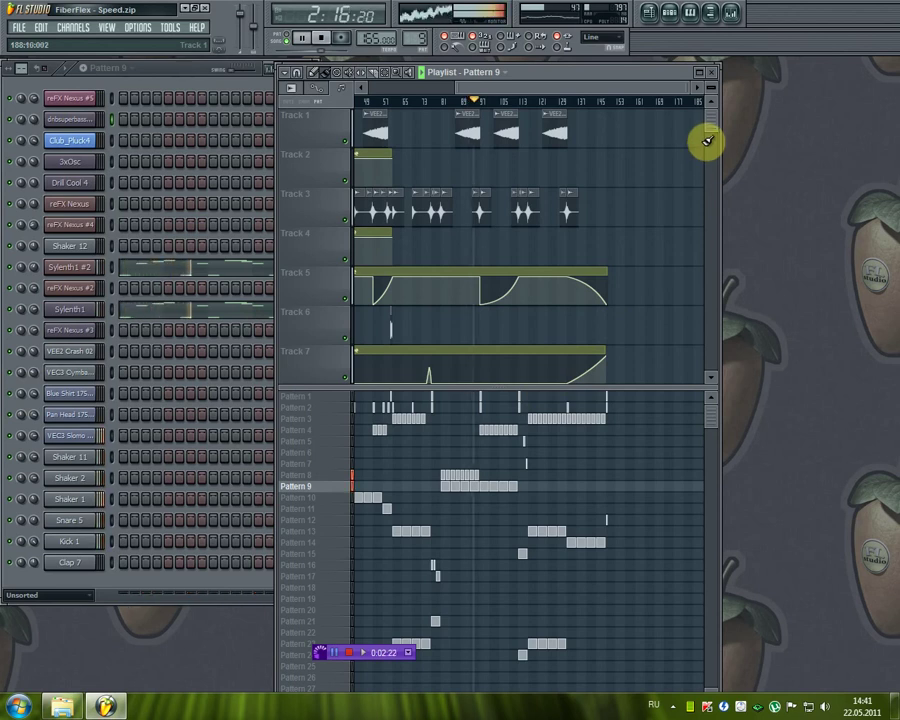
mouse_move(710, 133)
left_mouse_down()
mouse_move(707, 168)
mouse_move(710, 110)
left_mouse_up()
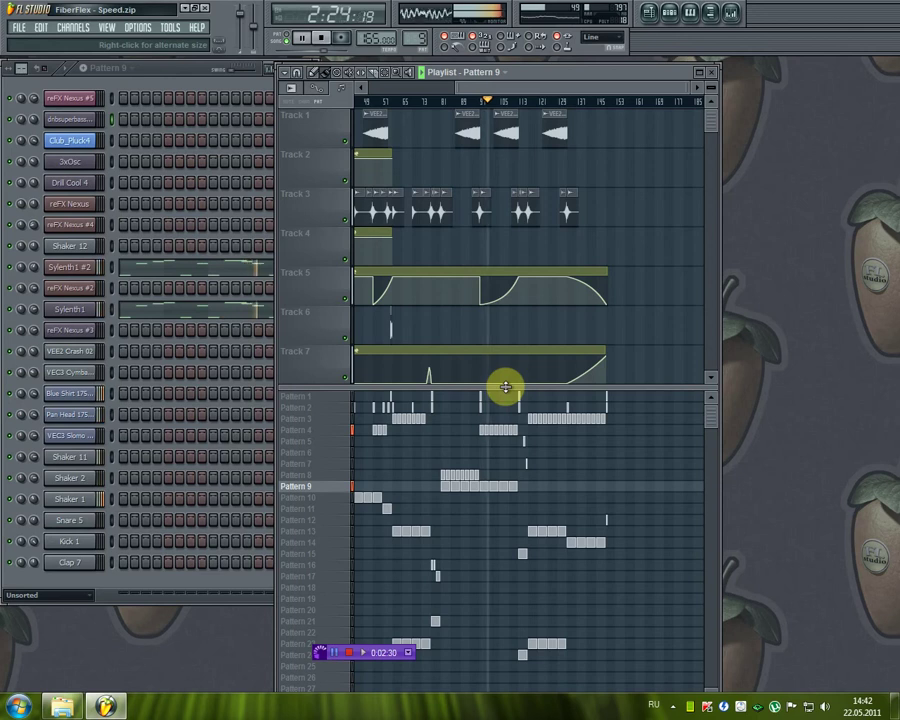
mouse_move(506, 386)
left_mouse_down()
mouse_move(500, 466)
mouse_move(497, 401)
left_mouse_up()
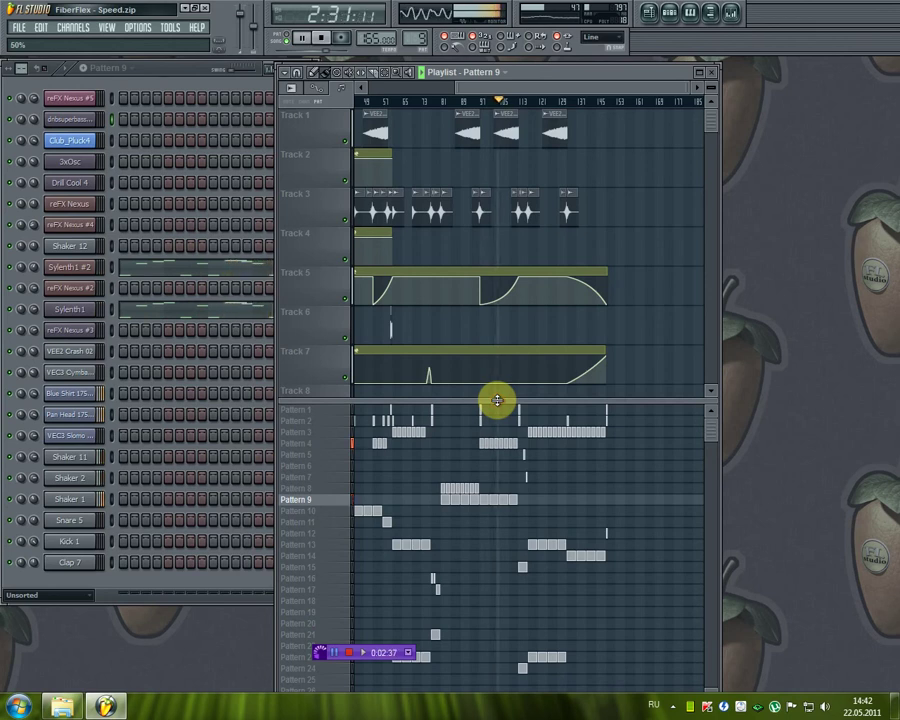
Step: Show the channel contents of Patterns 4, 3, 15 and 7 one after another in the step sequencer
left_click(334, 437)
left_click(335, 443)
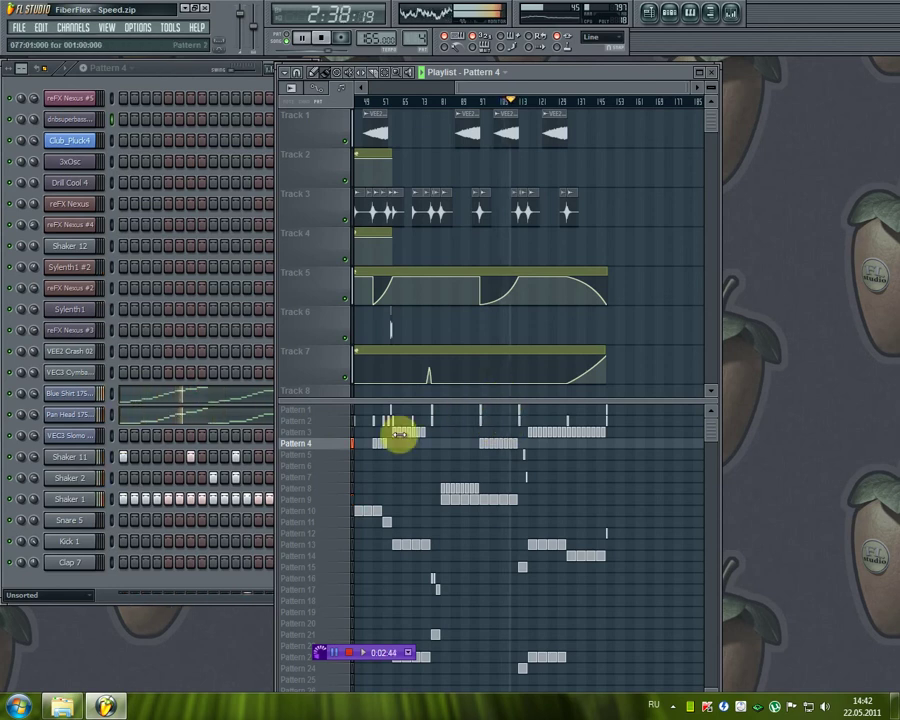
left_click(337, 424)
left_click(338, 434)
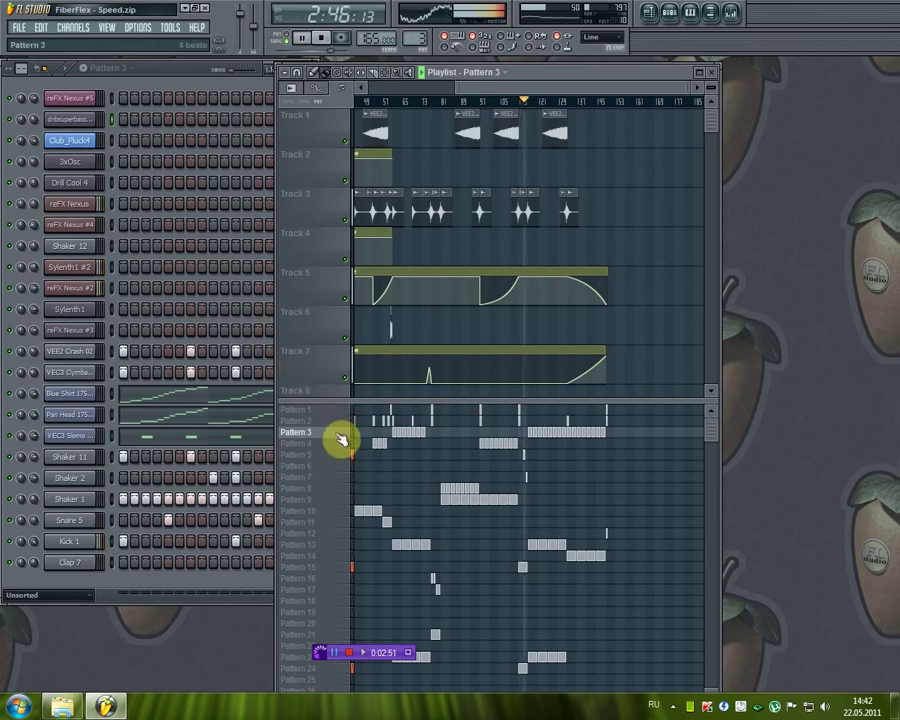
left_click(339, 569)
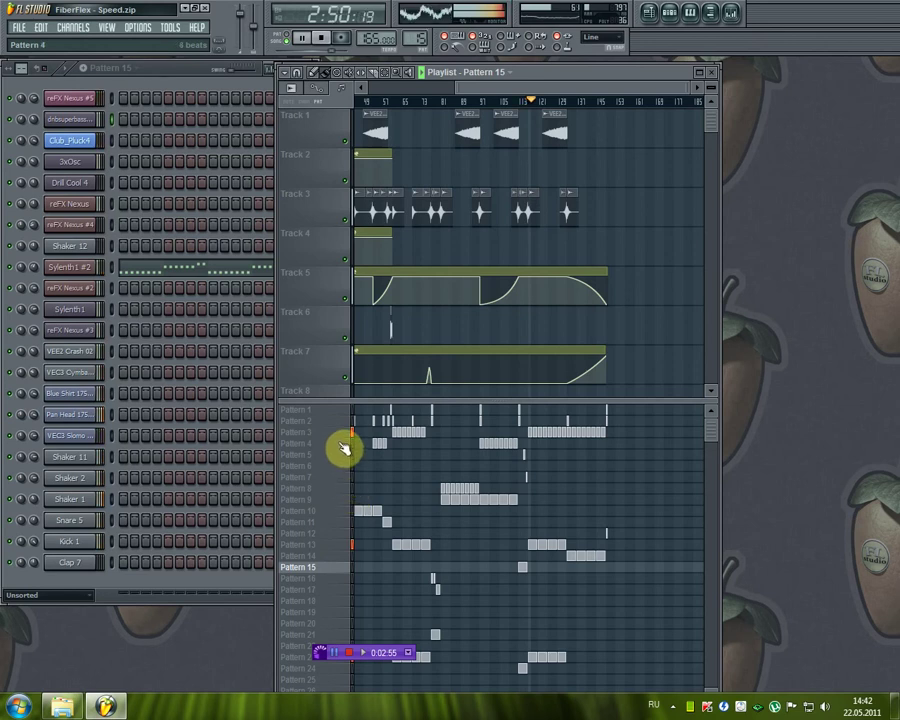
left_click(335, 476)
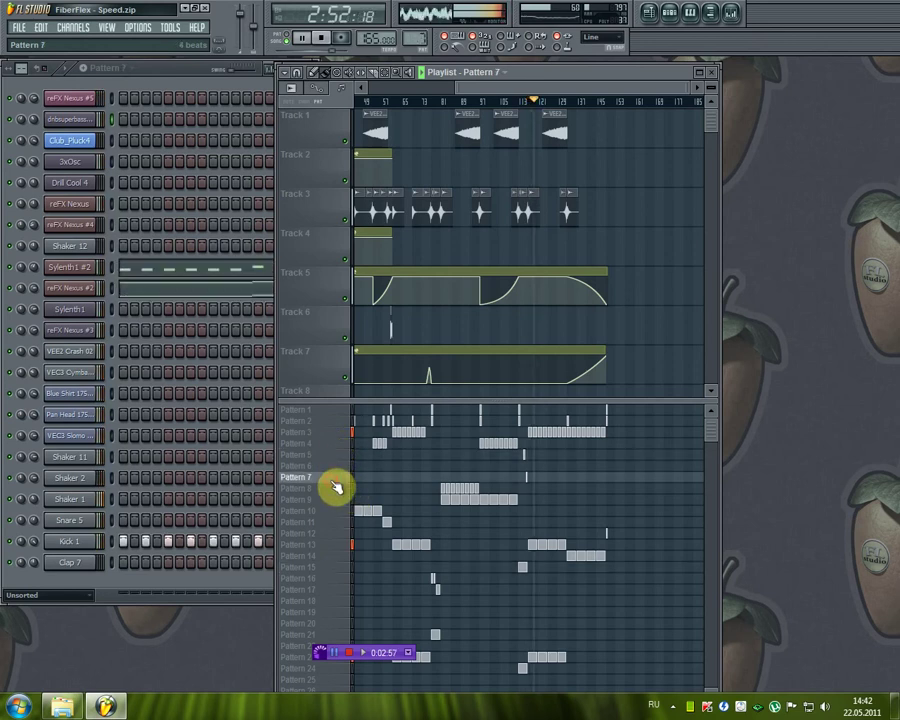
Step: View the song's ending and the Track 5 and Track 7 filter envelopes in the maximized playlist, then stop playback
mouse_move(377, 282)
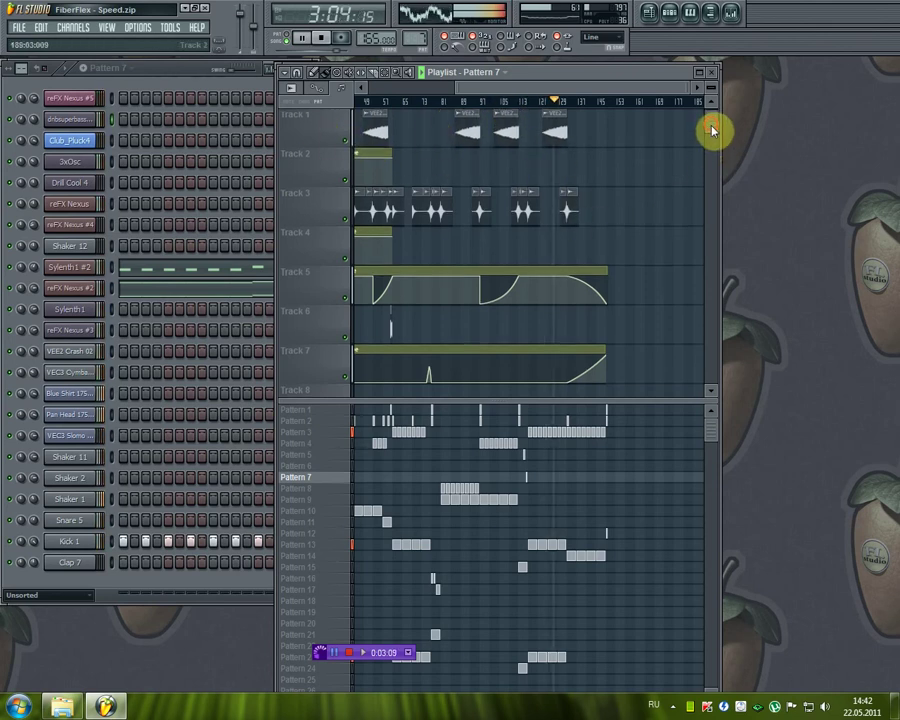
scroll(712, 133, "down", 1)
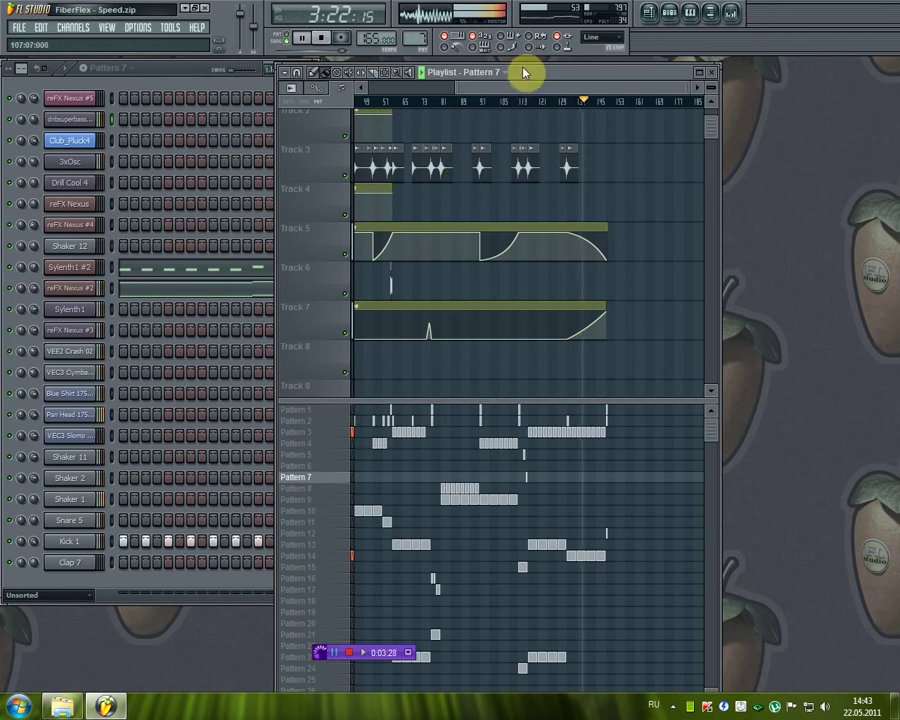
left_click_drag(524, 92, 351, 100)
left_click_drag(535, 103, 556, 101)
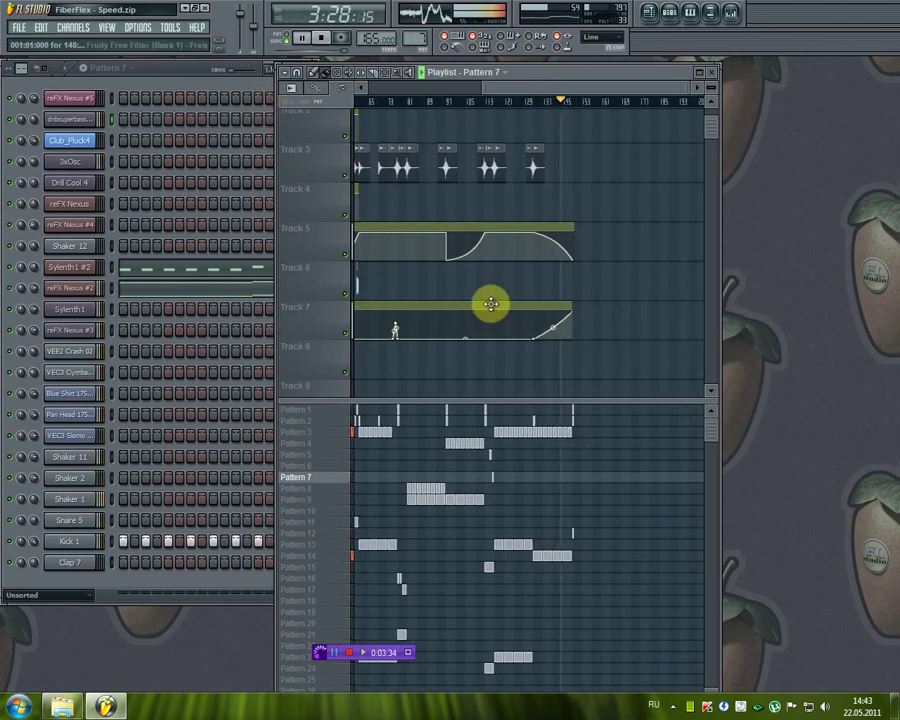
double_click(535, 74)
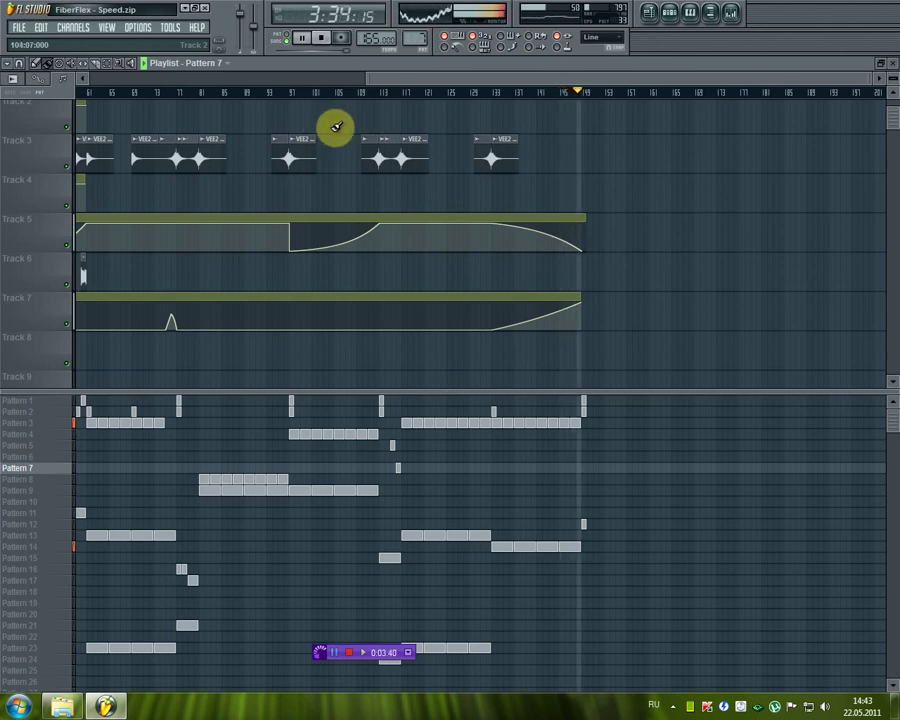
left_click(322, 38)
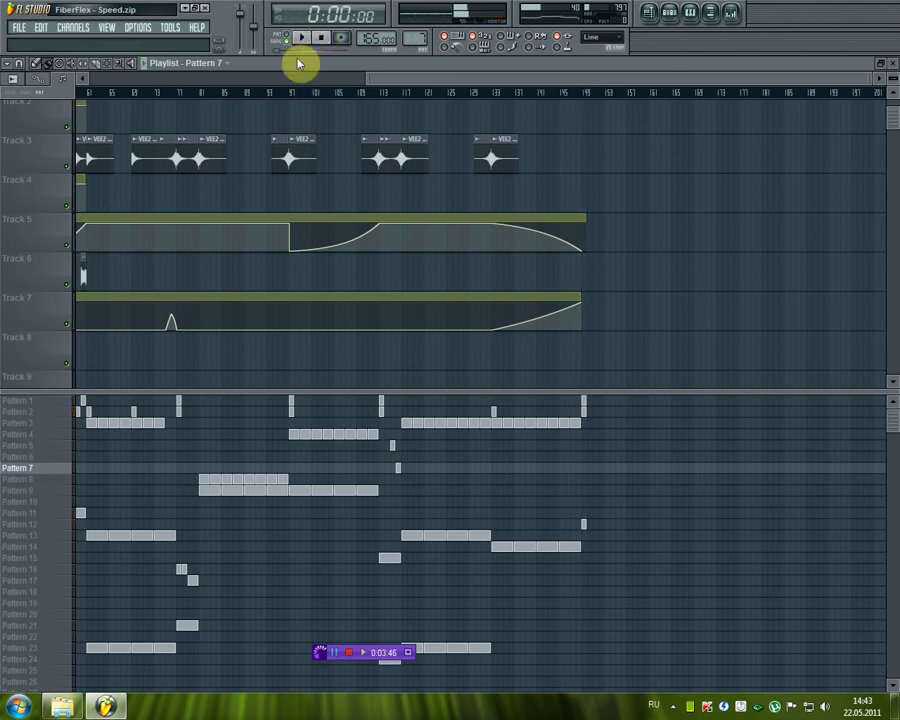